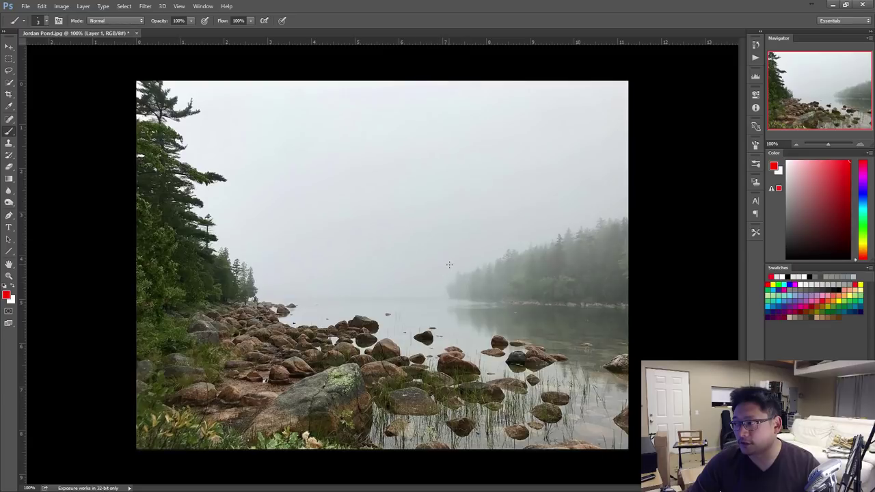
Circle the far shoreline tip, the distant left rocks and the large foreground boulder in red, and number them 1, 2 and 3
left_click_drag(463, 264, 470, 271)
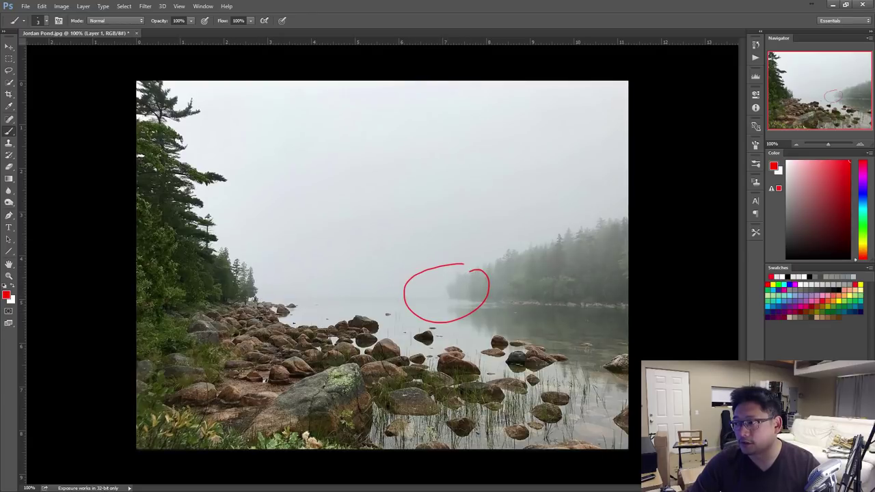
left_click_drag(265, 374, 280, 342)
mouse_move(294, 305)
left_mouse_down()
mouse_move(304, 331)
mouse_move(254, 290)
left_mouse_up()
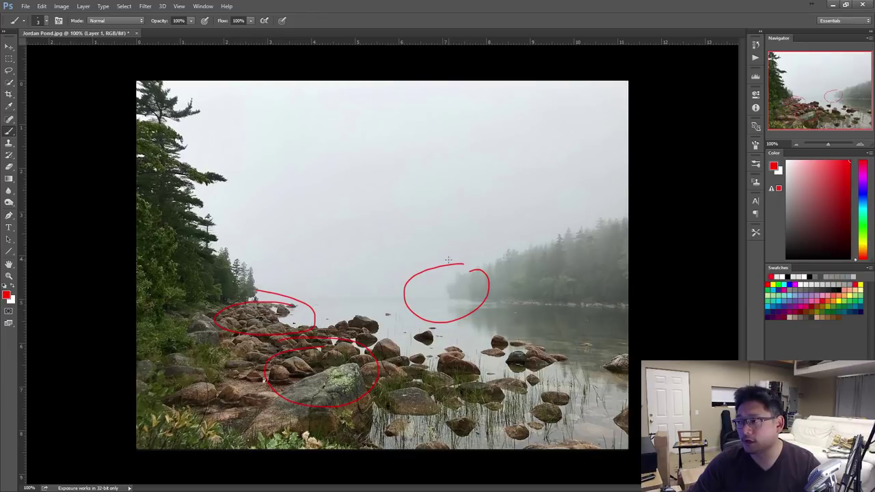
left_click_drag(450, 245, 451, 253)
left_click_drag(296, 287, 302, 293)
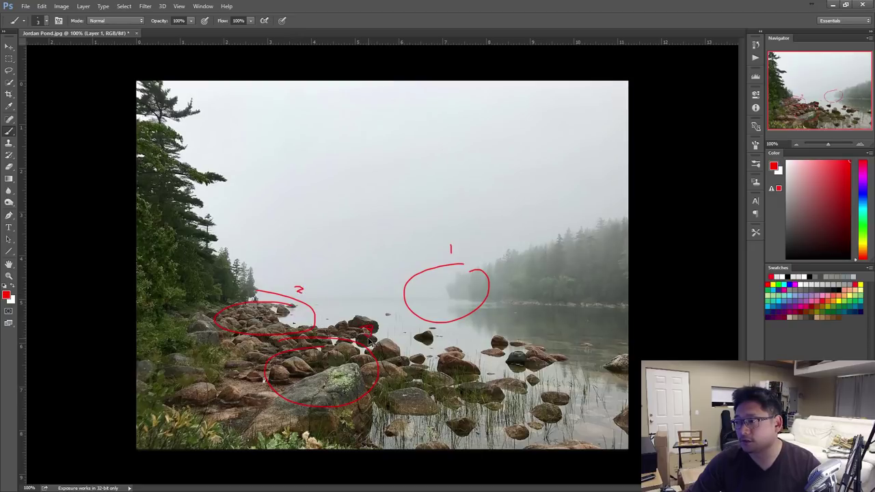
key("ctrl+z")
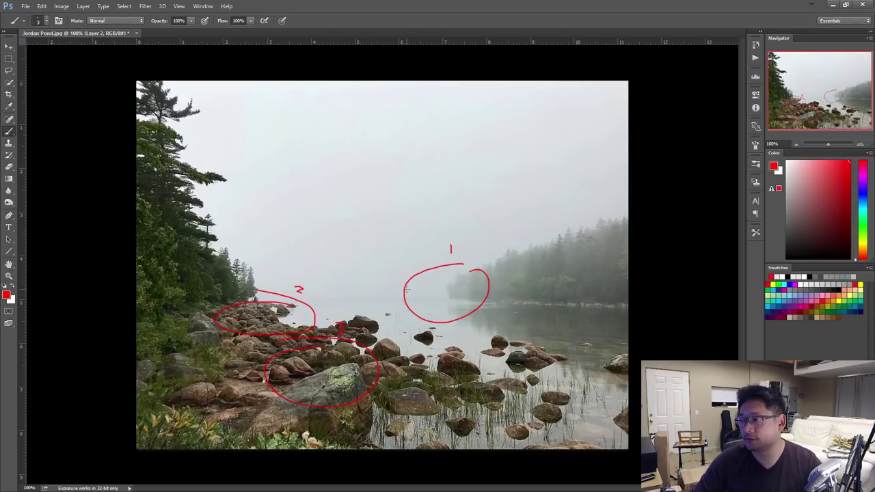
Crop the photo tighter on all sides, shifting it so the far waterline sits along the lower thirds line, and apply the crop
key("c")
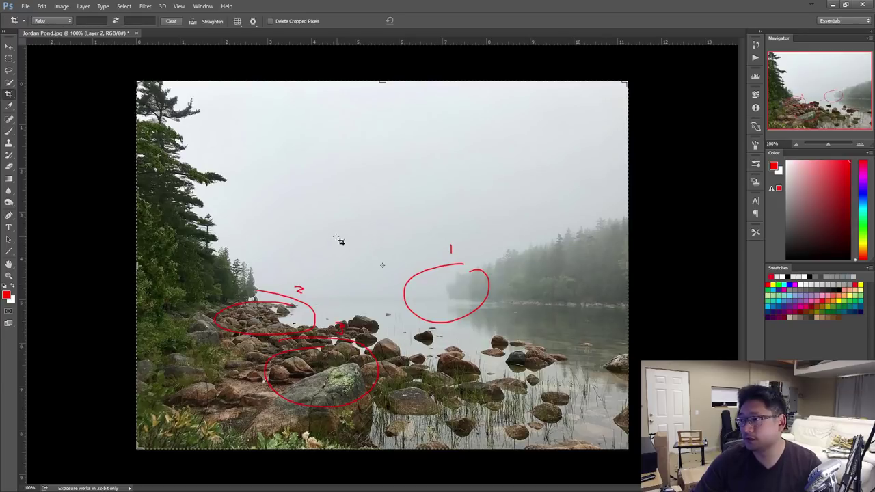
left_click_drag(139, 84, 152, 88)
left_click_drag(151, 92, 151, 92)
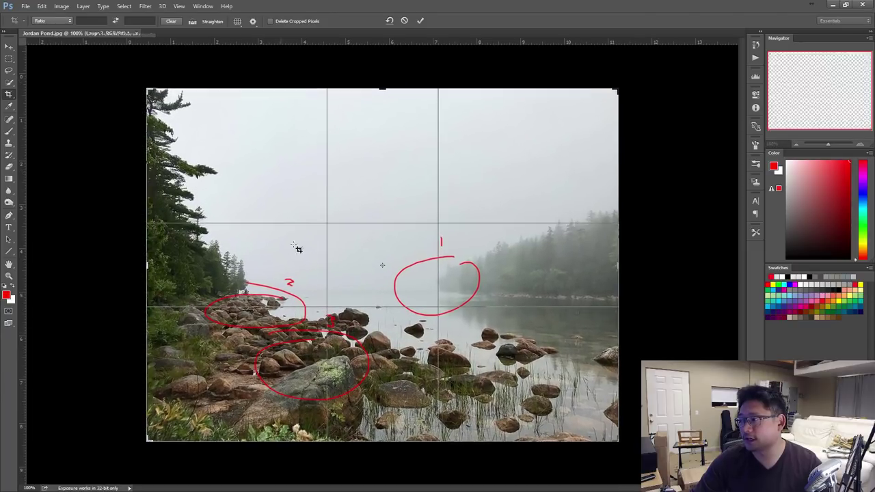
left_click_drag(148, 437, 191, 427)
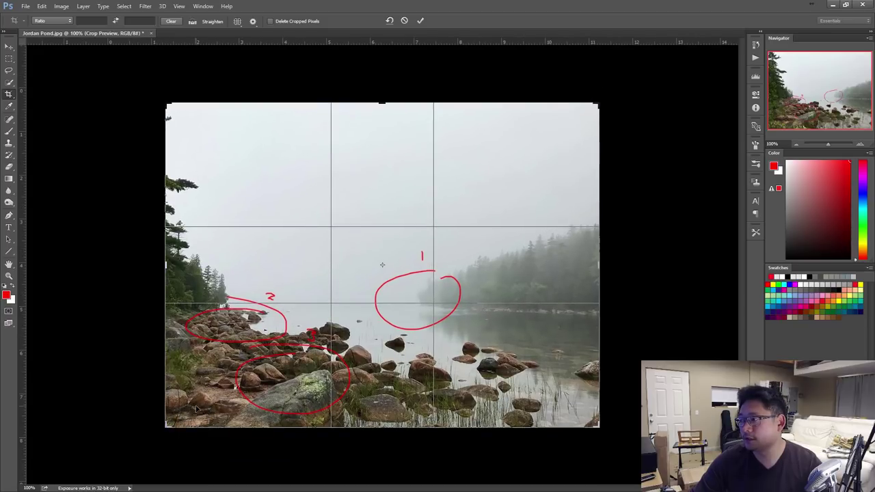
left_click_drag(195, 408, 213, 418)
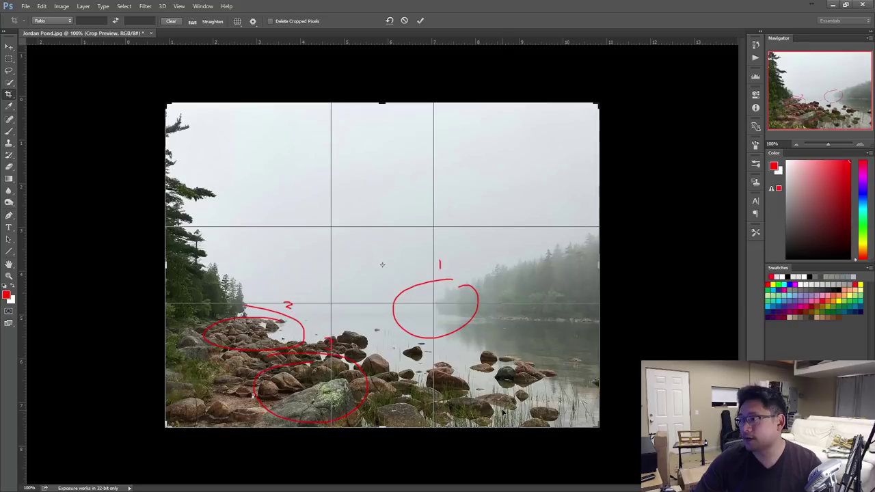
left_click_drag(514, 380, 513, 360)
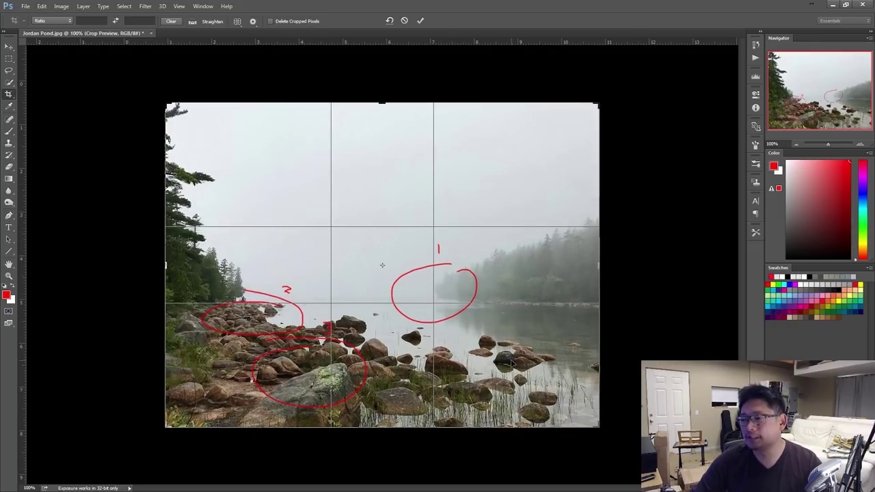
left_click(420, 21)
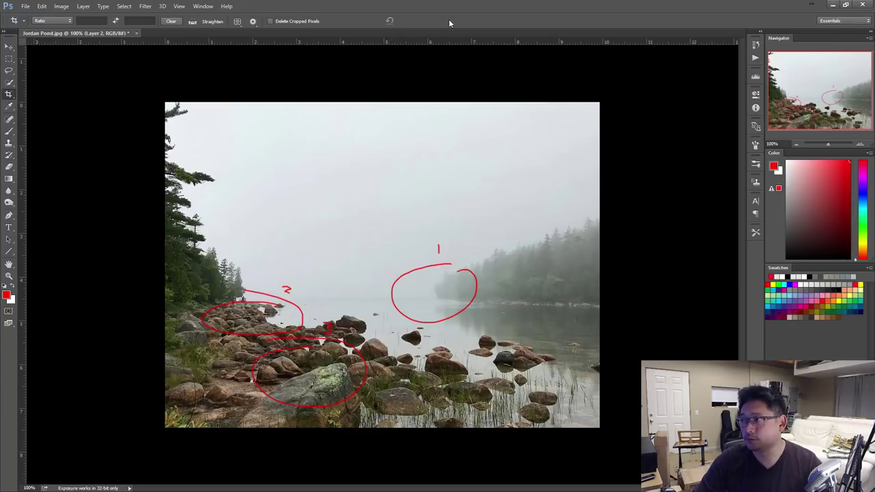
Clear the red circles and numbers from the photo and undo the trial strokes around the far treeline
key("b")
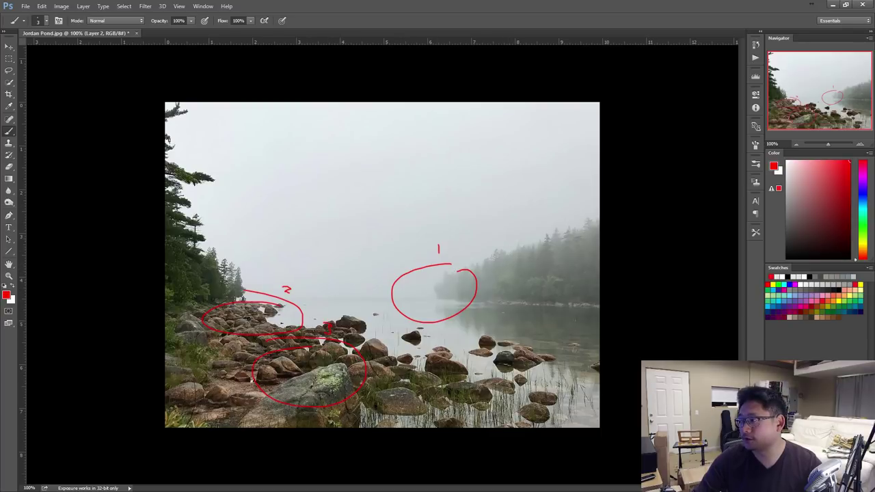
key("Delete")
mouse_move(578, 226)
left_mouse_down()
mouse_move(448, 269)
mouse_move(417, 295)
mouse_move(502, 307)
mouse_move(599, 305)
left_mouse_up()
mouse_move(421, 267)
left_mouse_down()
mouse_move(374, 275)
mouse_move(385, 278)
left_mouse_up()
key("ctrl+alt+z")
key("ctrl+alt+z")
key("ctrl+alt+z")
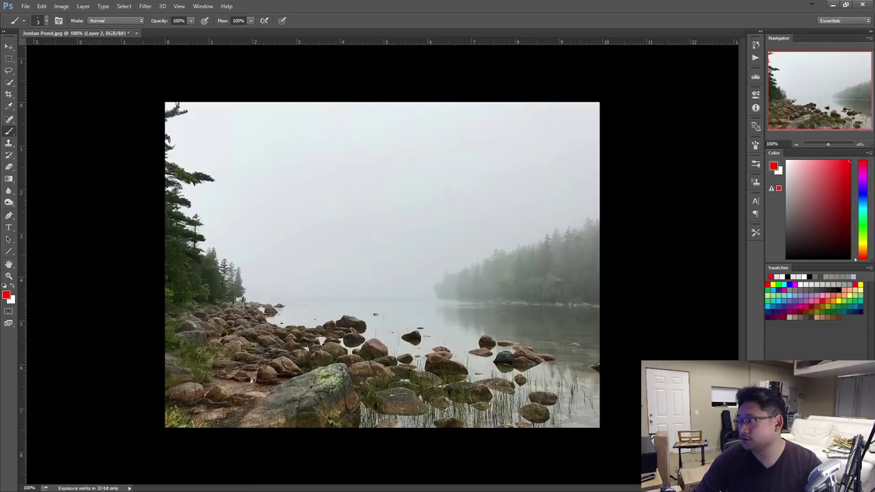
key("ctrl+alt+z")
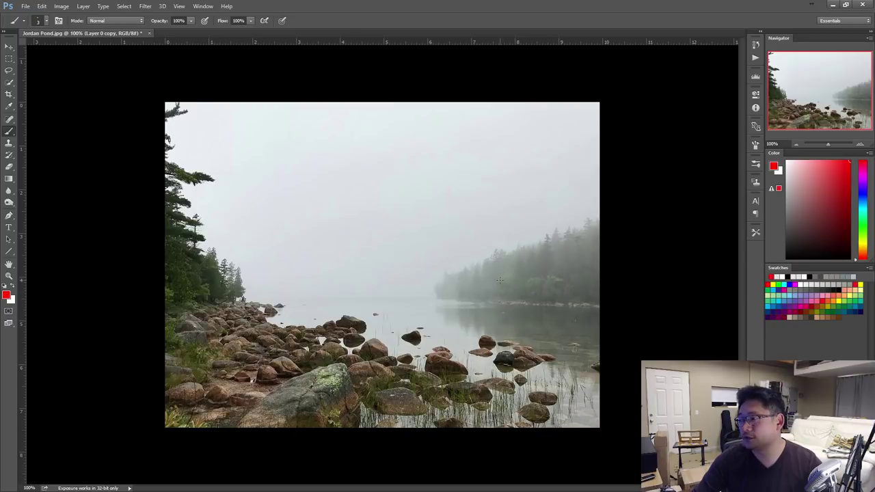
Shift the copied photo layer about 1 inch to the left and add a layer mask to it
key("v")
left_click_drag(500, 282, 453, 283)
key("ctrl+shift+m")
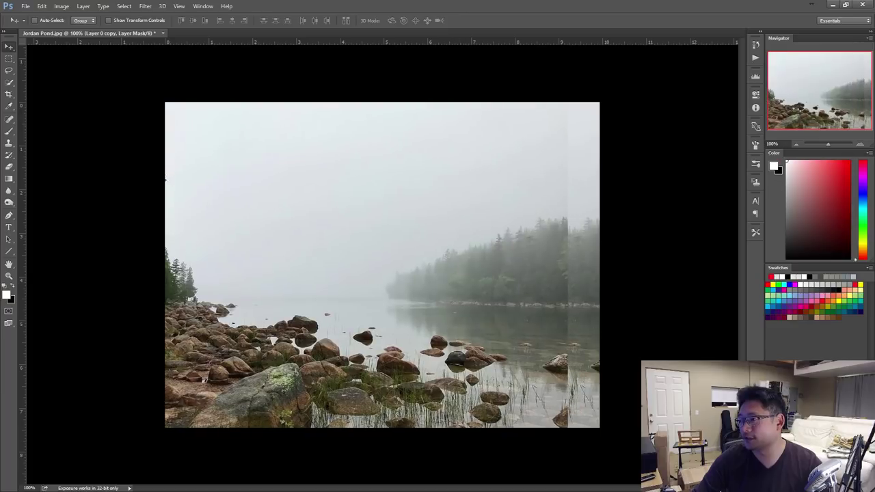
Blend the shifted copy's hard edge through the right-hand trees on its mask, using a 175 px Eraser at 100% opacity
key("b")
key("e")
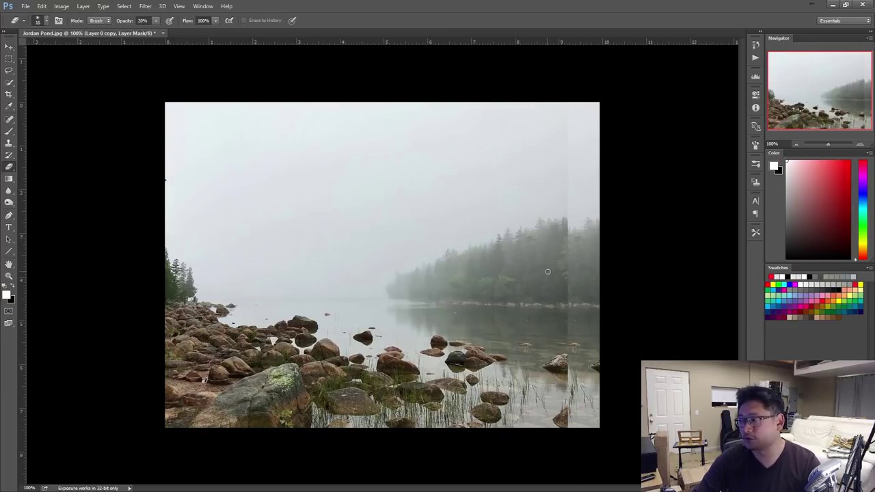
key("bracketright")
key("bracketright")
key("bracketright")
key("bracketright")
key("bracketright")
key("bracketright")
key("bracketright")
key("bracketright")
key("bracketright")
key("bracketright")
key("bracketright")
key("bracketright")
key("bracketright")
key("bracketright")
key("bracketright")
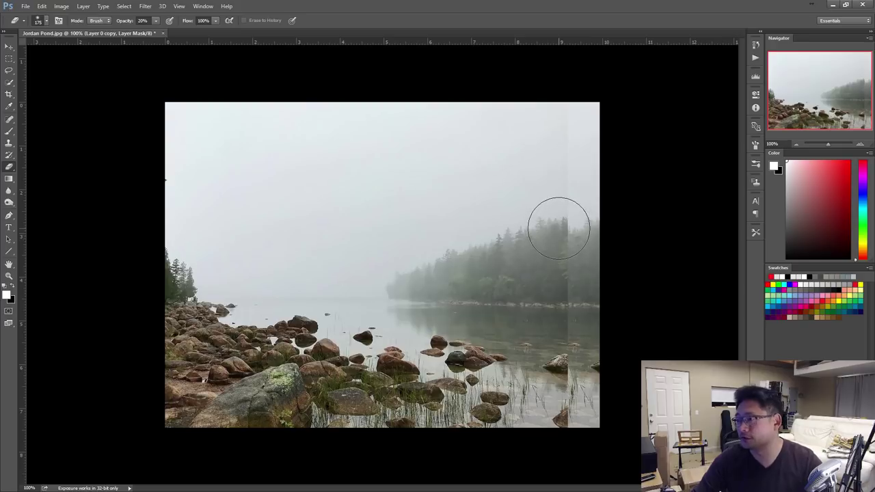
key("0")
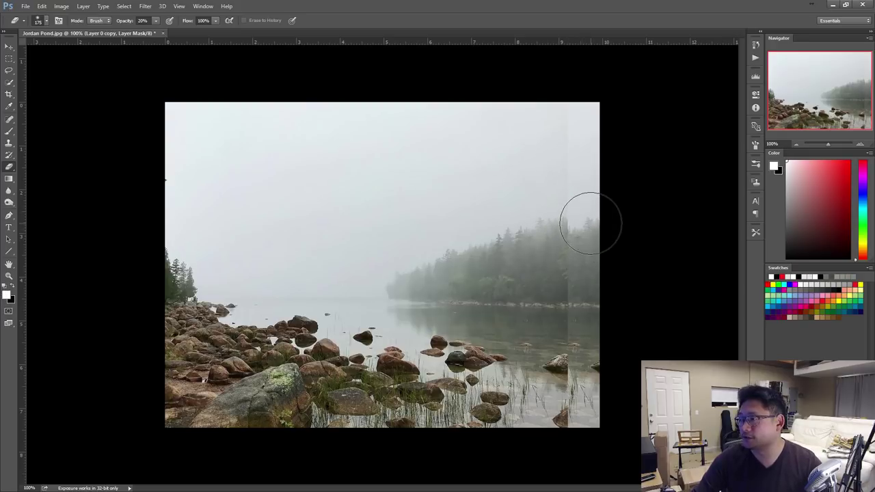
left_click_drag(581, 228, 586, 209)
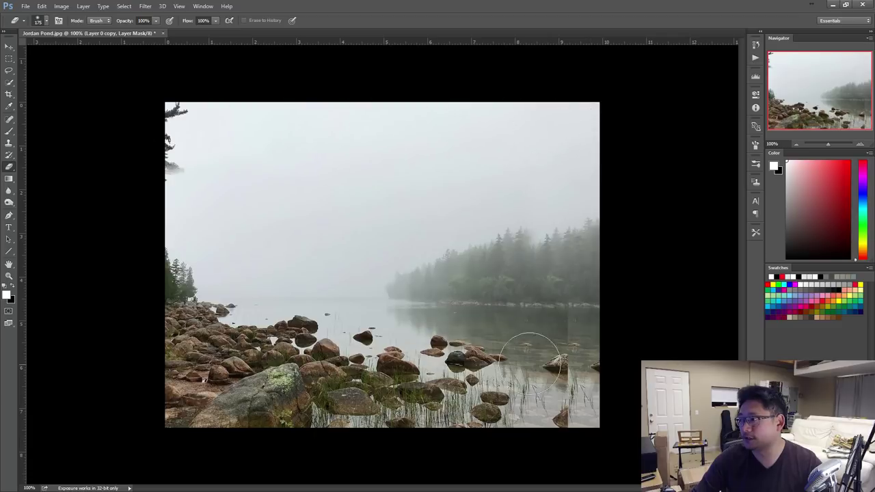
Blend the copy's edge in the water and rocks on the right by erasing and restoring parts of its mask
mouse_move(547, 351)
left_mouse_down()
mouse_move(560, 342)
mouse_move(540, 386)
mouse_move(449, 391)
mouse_move(441, 372)
left_mouse_up()
key("x")
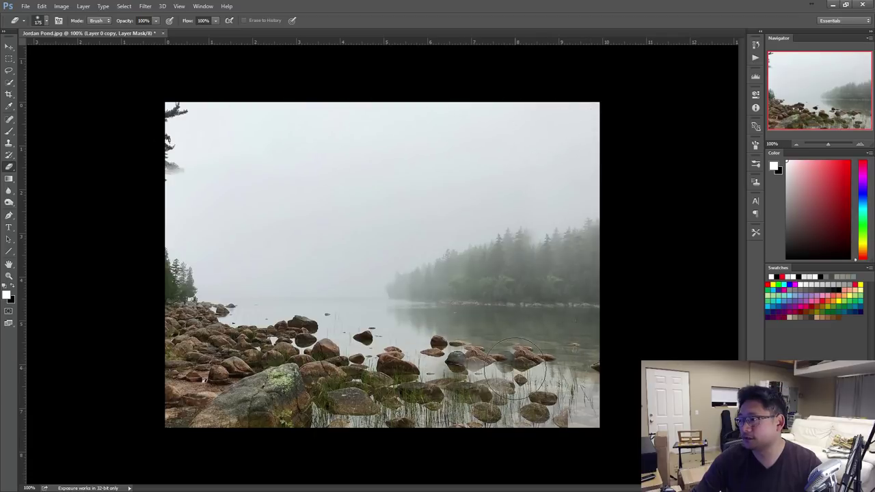
mouse_move(430, 341)
left_mouse_down()
mouse_move(503, 332)
mouse_move(531, 345)
mouse_move(479, 345)
mouse_move(567, 351)
left_mouse_up()
key("x")
key("b")
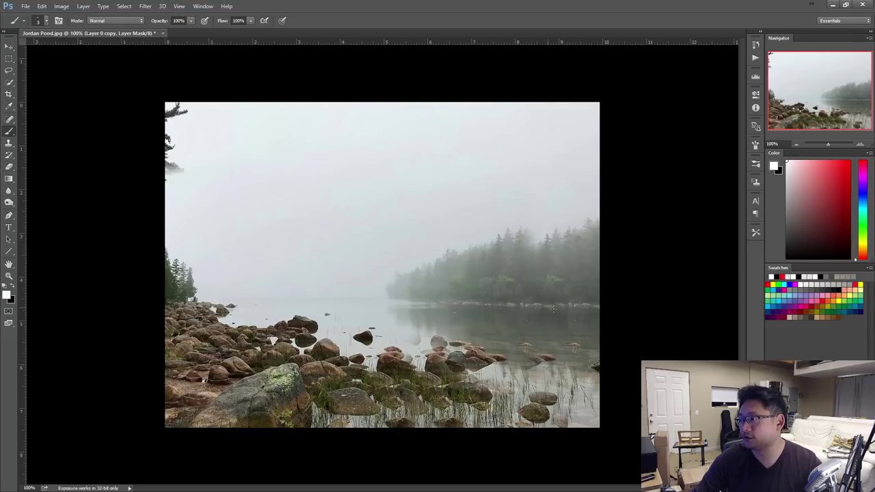
Bring back the original left shore with a black-to-transparent gradient on the mask, and restore the copy's rocks across the water with the Eraser
key("alt+BackSpace")
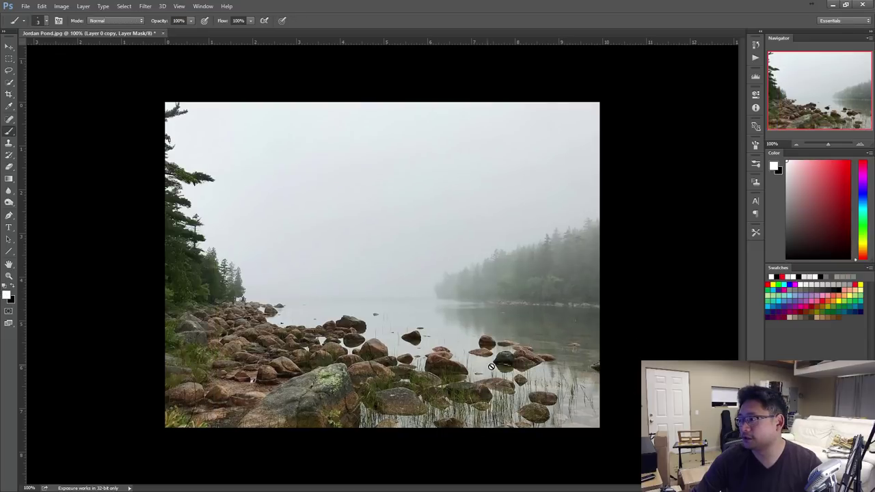
key("ctrl+z")
key("g")
key("x")
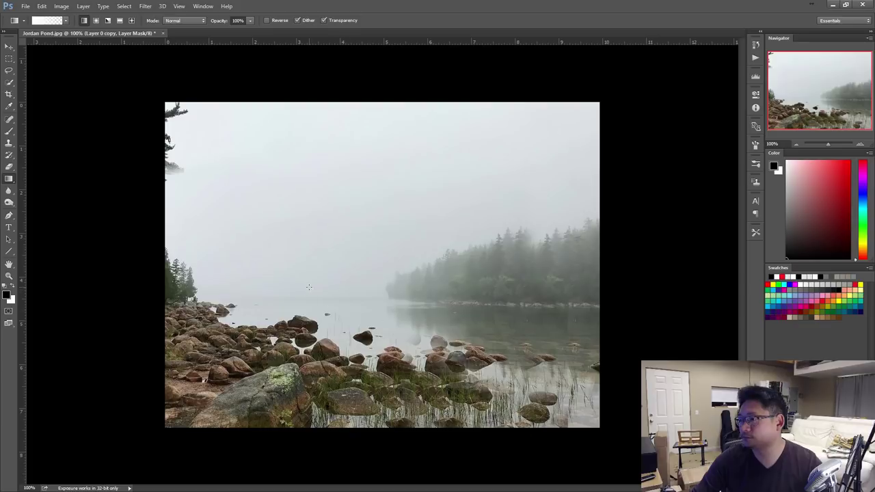
left_click_drag(287, 281, 322, 276)
key("b")
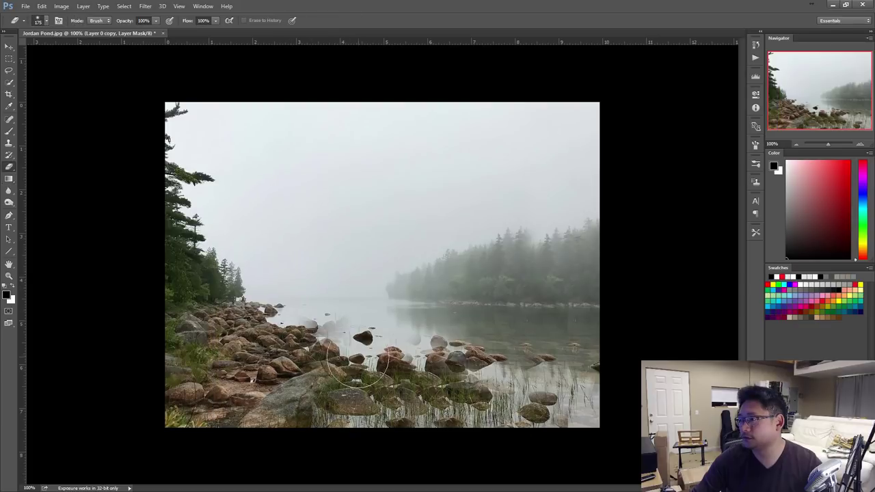
mouse_move(294, 345)
left_mouse_down()
mouse_move(251, 332)
mouse_move(351, 369)
mouse_move(553, 404)
left_mouse_up()
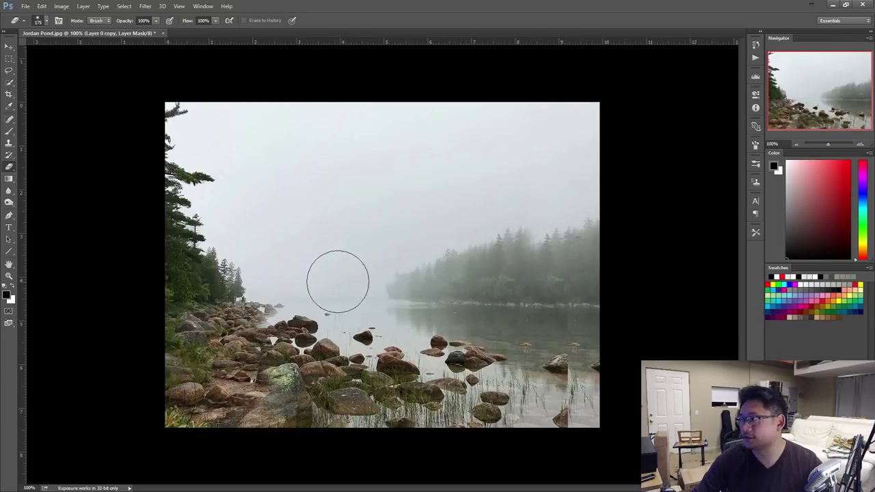
Move the masked copy about 1 inch further left and rework its mask along the seam in the right-hand trees and water
key("v")
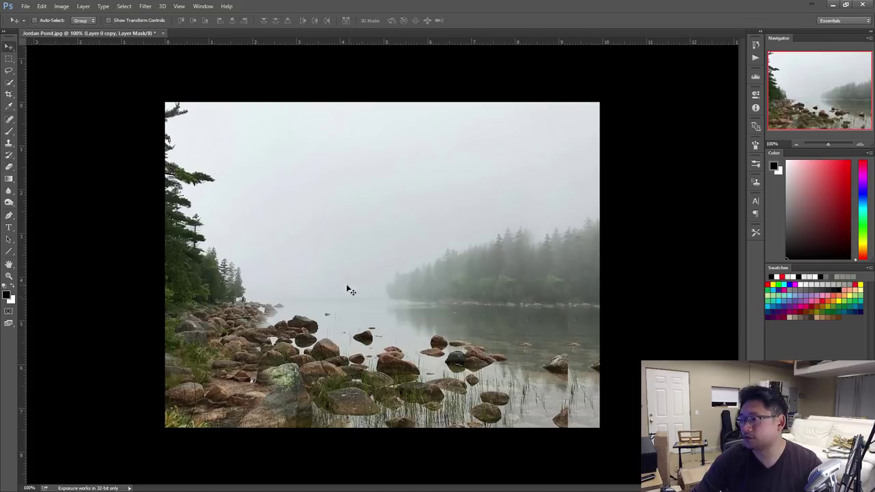
mouse_move(424, 299)
left_mouse_down()
mouse_move(447, 294)
mouse_move(410, 297)
left_mouse_up()
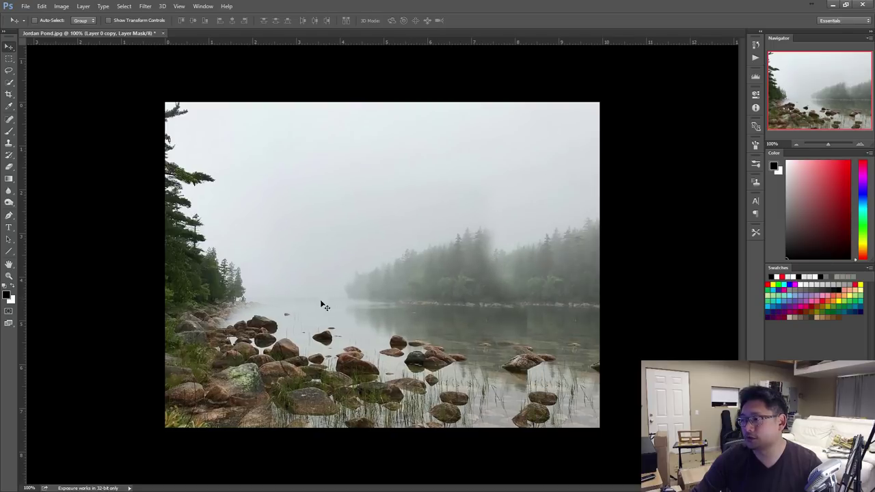
key("e")
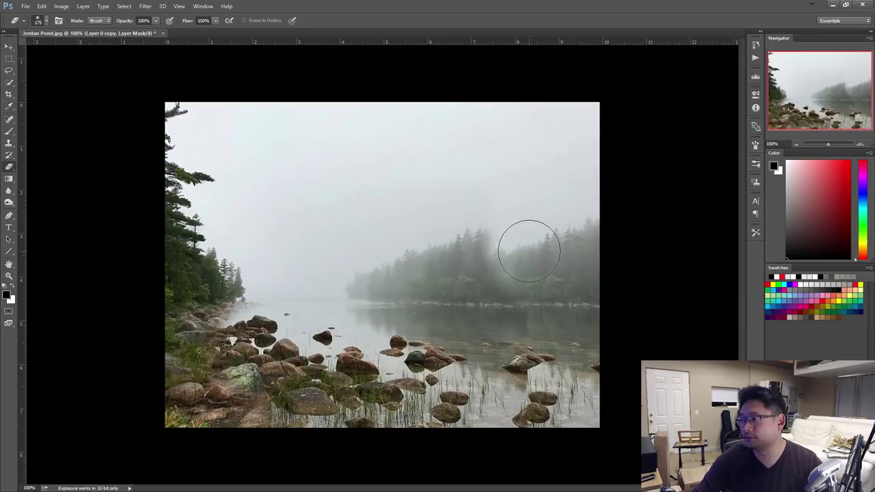
mouse_move(527, 248)
left_mouse_down()
mouse_move(551, 247)
mouse_move(543, 269)
mouse_move(498, 225)
mouse_move(530, 262)
mouse_move(538, 349)
mouse_move(509, 378)
mouse_move(526, 371)
mouse_move(462, 355)
mouse_move(526, 361)
left_mouse_up()
Mask the copy over the left shoreline and foreground boulder to recover the original, and compare the result with the earlier composition
key("x")
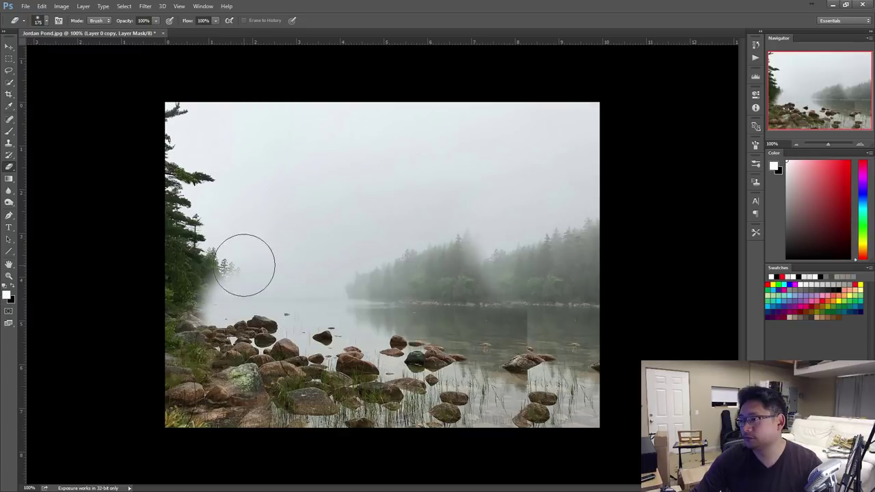
left_click_drag(244, 260, 236, 355)
mouse_move(142, 334)
left_mouse_down()
mouse_move(286, 373)
mouse_move(293, 393)
left_mouse_up()
key("b")
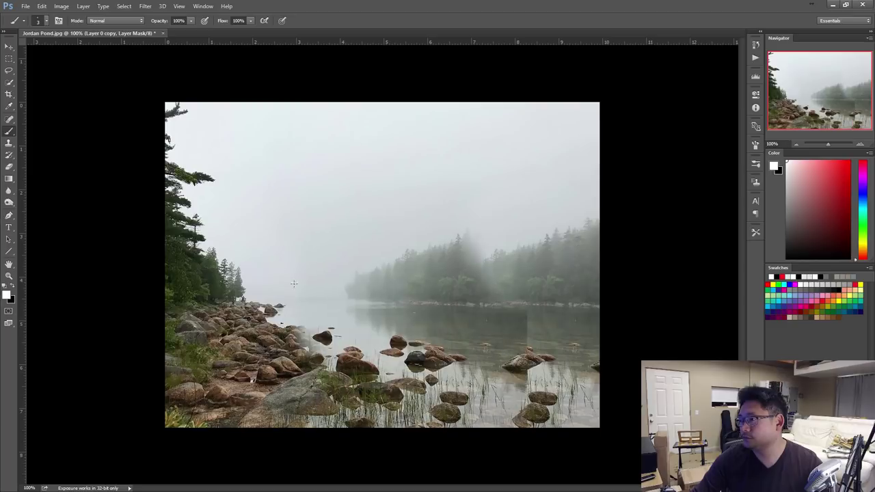
key("ctrl+z")
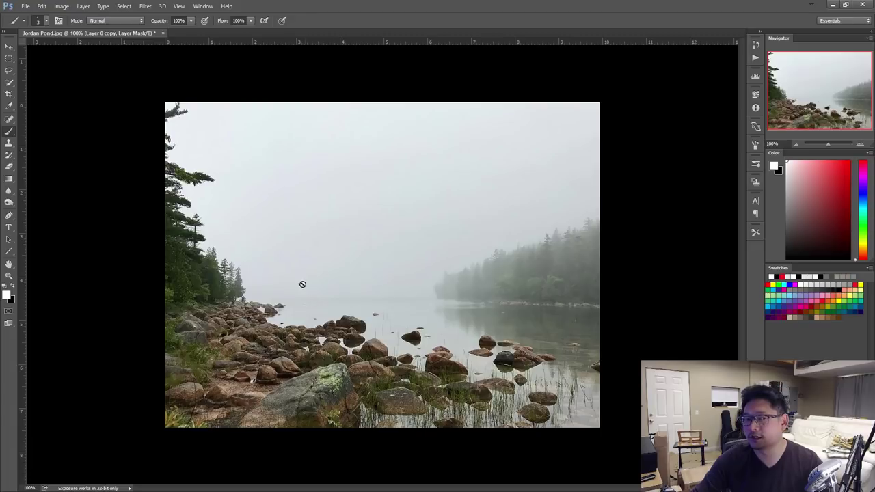
key("ctrl+z")
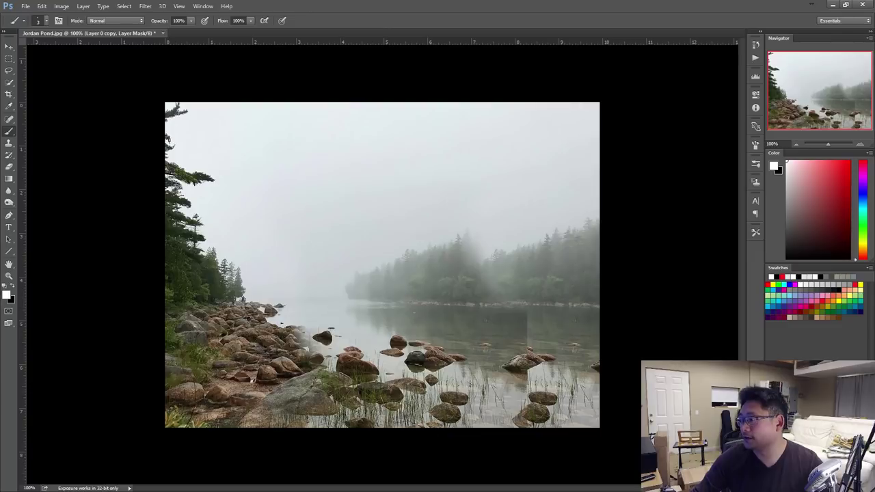
Sketch a red guide curve on a new layer from the distant water to the right-hand reeds, repeat it, and undo it
key("ctrl+shift+alt+n")
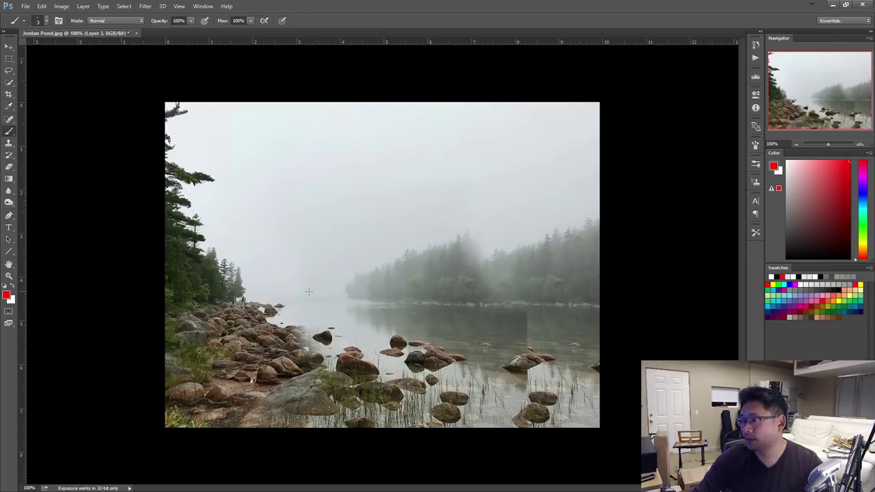
mouse_move(313, 303)
left_mouse_down()
mouse_move(448, 330)
mouse_move(555, 379)
left_mouse_up()
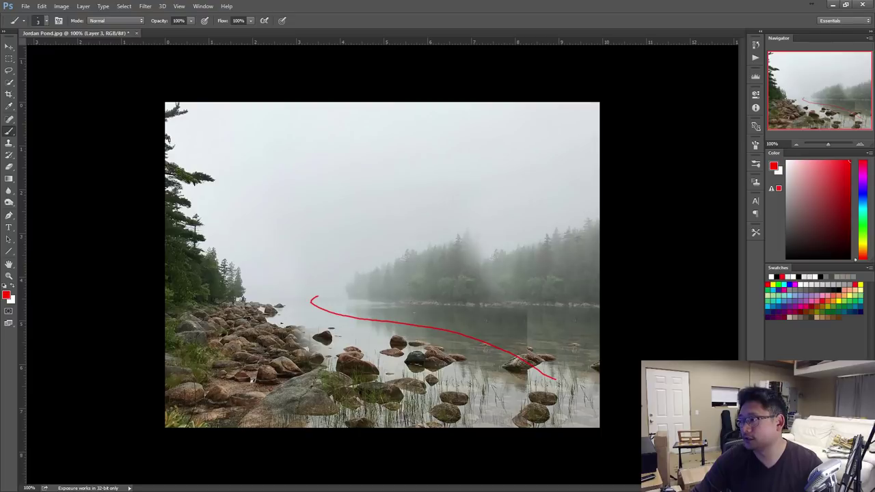
key("ctrl+z")
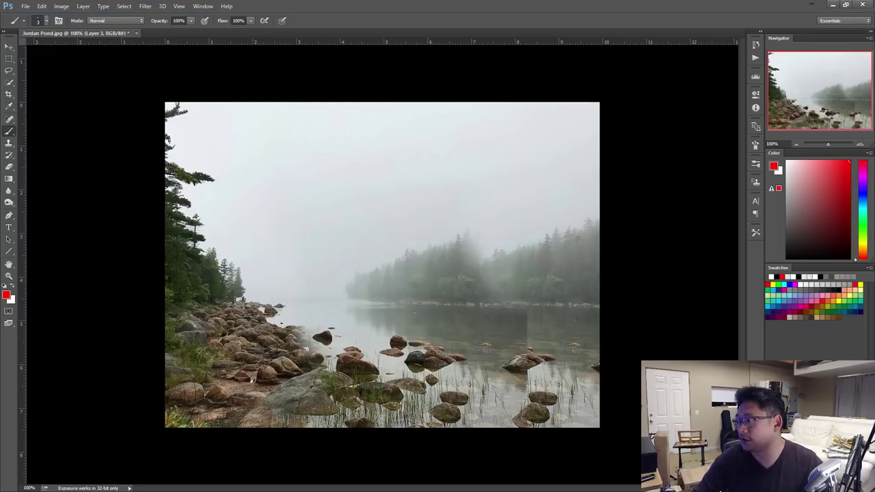
left_click_drag(313, 297, 556, 381)
key("ctrl+z")
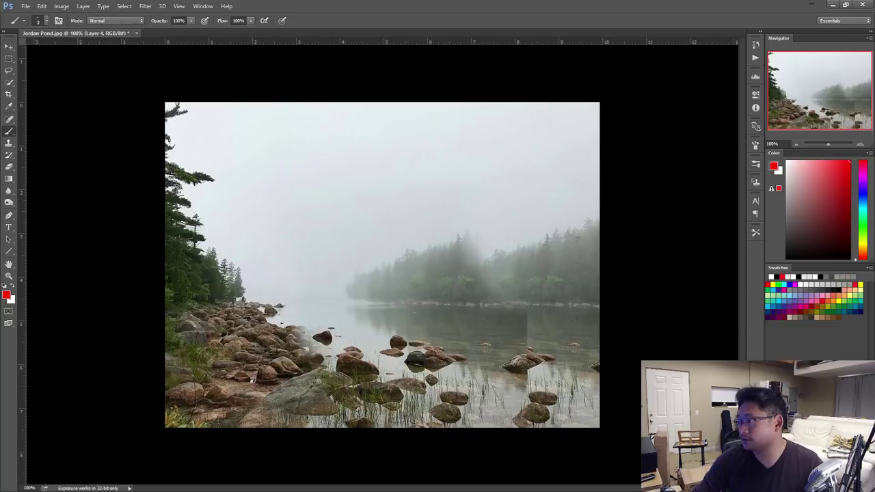
Compare the composition with and without the shifted shoreline copy, ending with the copy shown
key("ctrl+z")
key("ctrl+z")
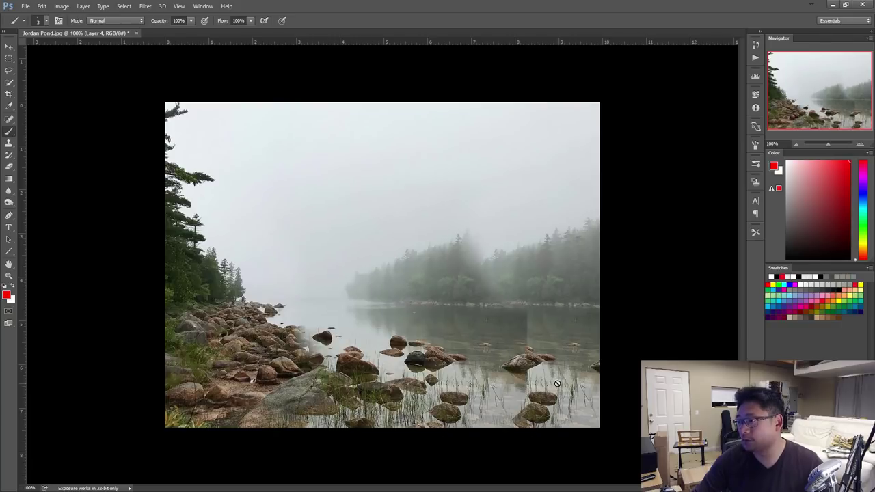
key("ctrl+z")
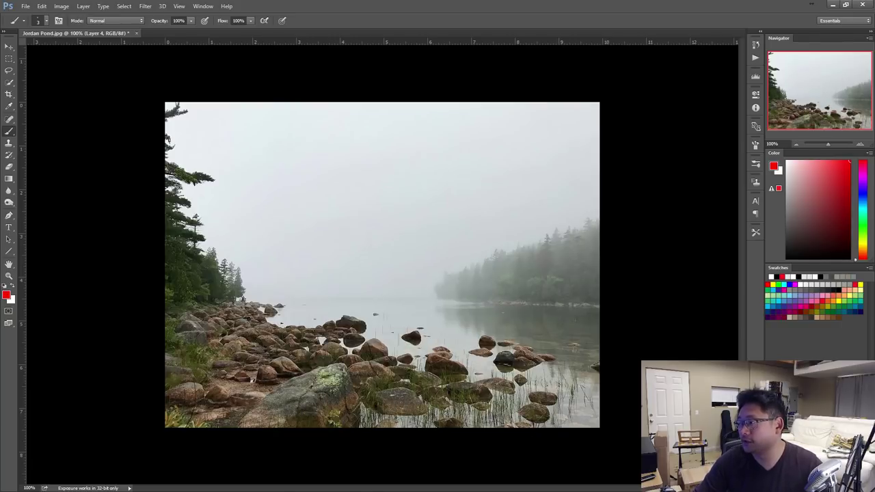
key("ctrl+z")
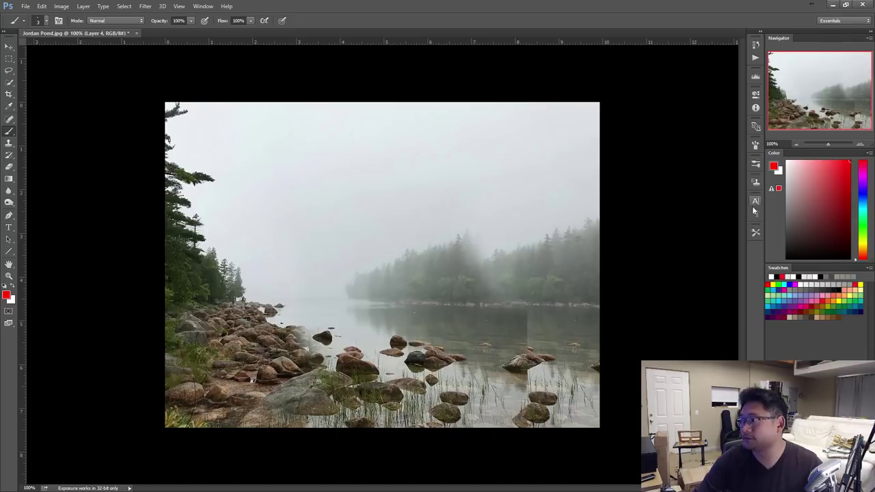
Revert to the Jordan Pond.jpg history snapshot, return to the latest New Layer state, and compare the original photo with the edited composition
left_click(755, 74)
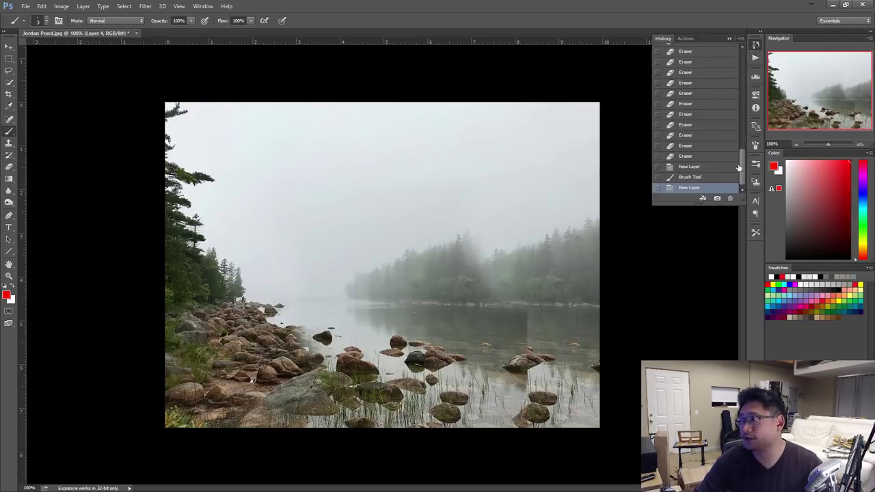
left_click_drag(738, 167, 743, 61)
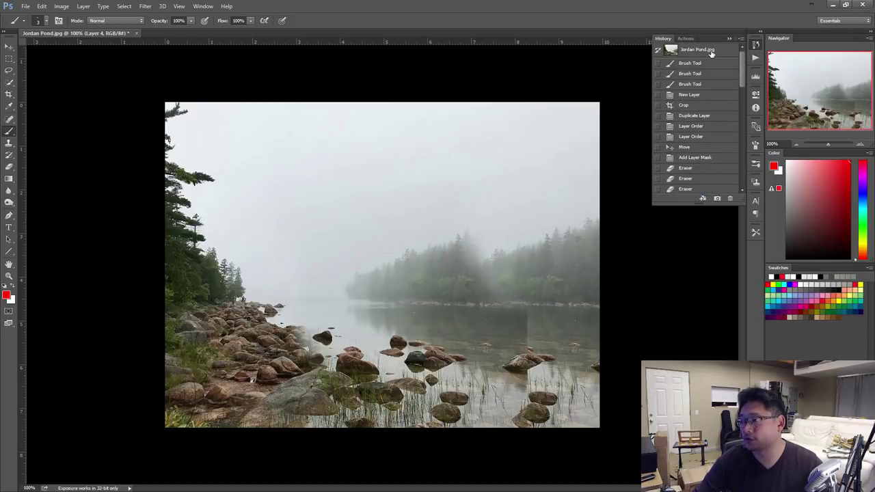
left_click(710, 53)
left_click_drag(743, 75, 743, 168)
left_click(717, 188)
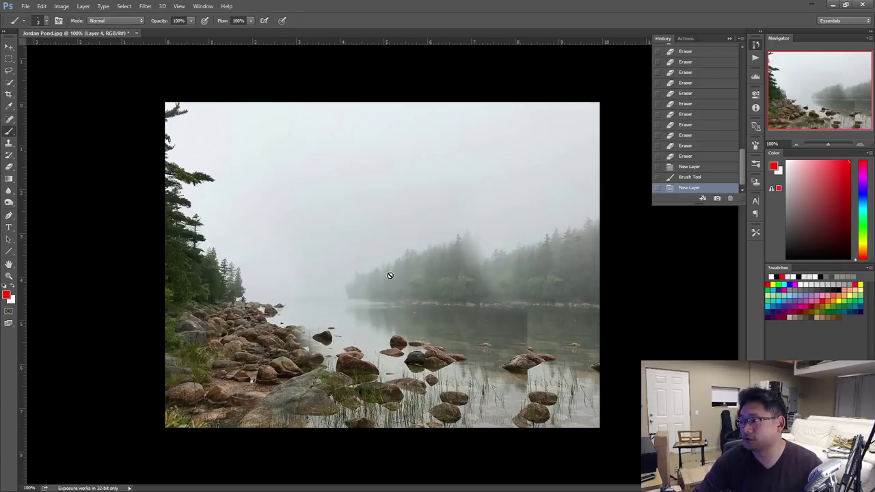
key("ctrl+z")
key("ctrl+z")
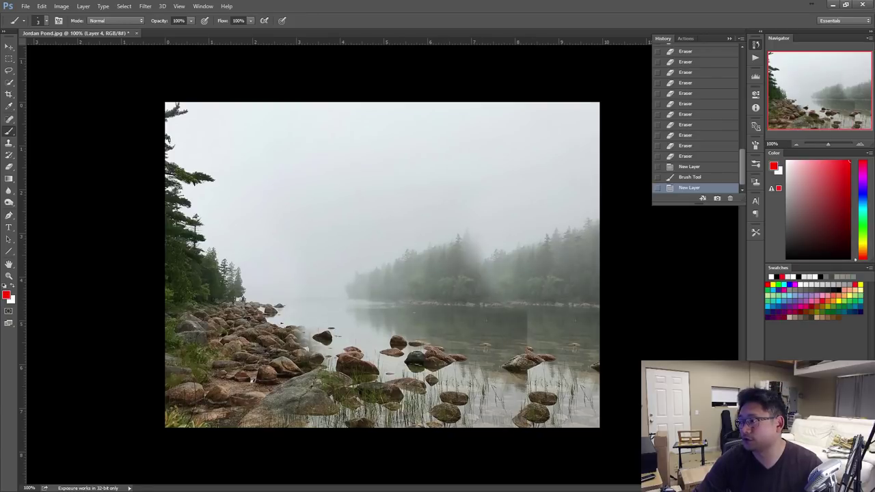